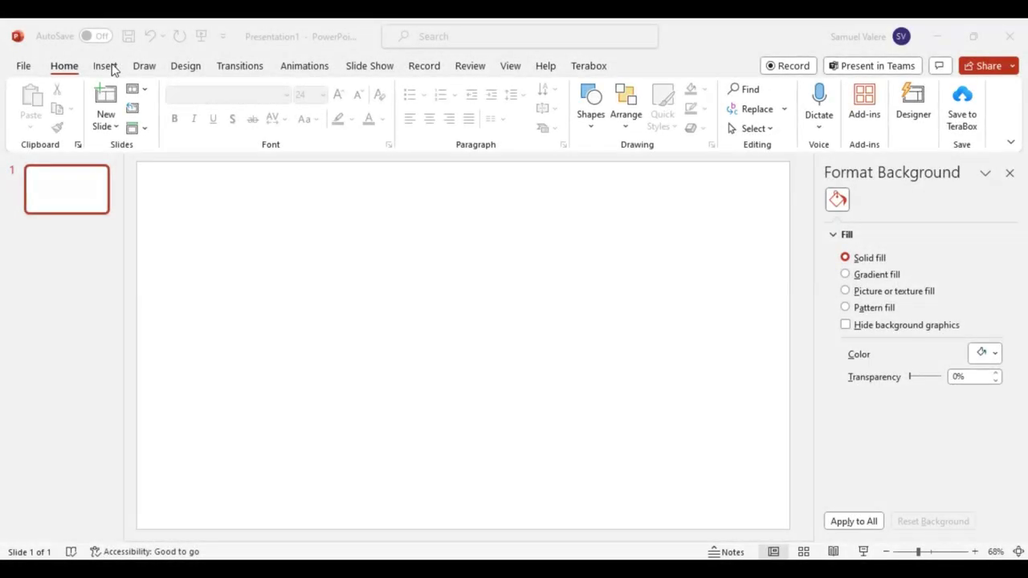
Switch the ribbon to the Insert commands for the blank slide
{"action": "left_click", "coordinate": [107, 68]}
Insert the black-and-white Mona Lisa screenshot from this device's Pictures folder onto the slide
{"action": "left_click", "coordinate": [120, 128]}
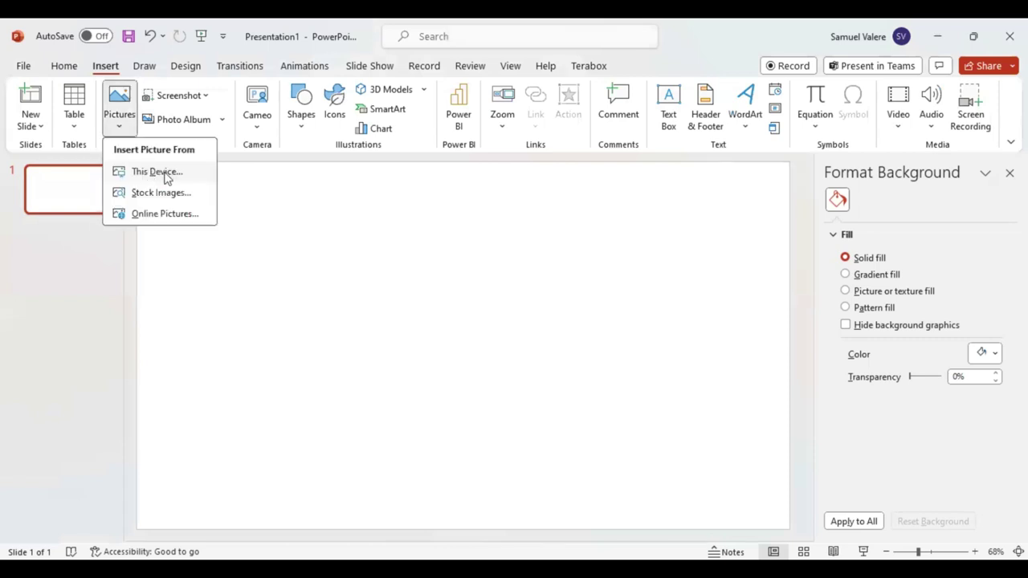
{"action": "left_click", "coordinate": [166, 177]}
{"action": "scroll", "coordinate": [421, 207], "scroll_direction": "down", "scroll_amount": 3}
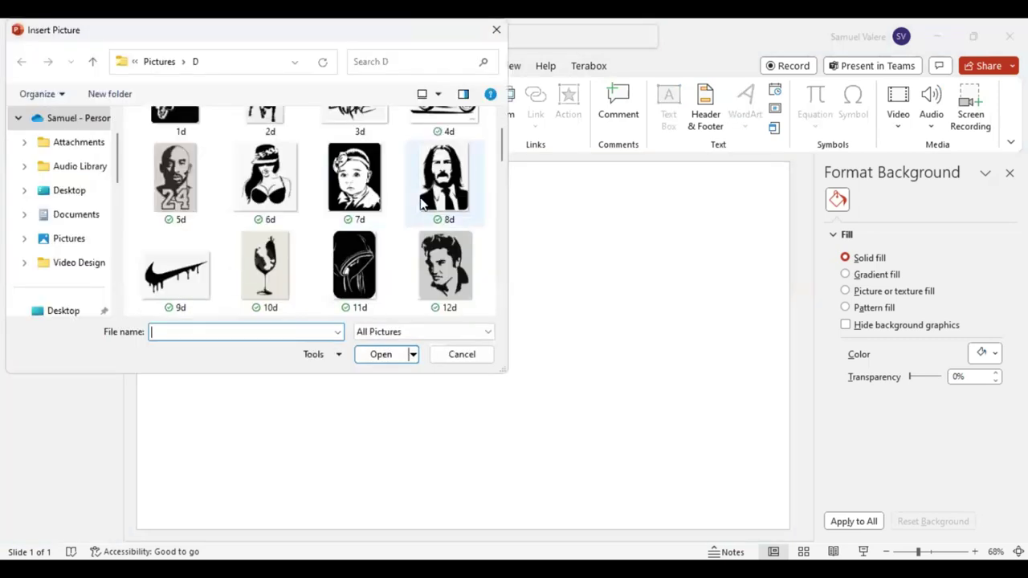
{"action": "scroll", "coordinate": [421, 203], "scroll_direction": "down", "scroll_amount": 3}
{"action": "scroll", "coordinate": [422, 200], "scroll_direction": "down", "scroll_amount": 2}
{"action": "scroll", "coordinate": [422, 201], "scroll_direction": "down", "scroll_amount": 2}
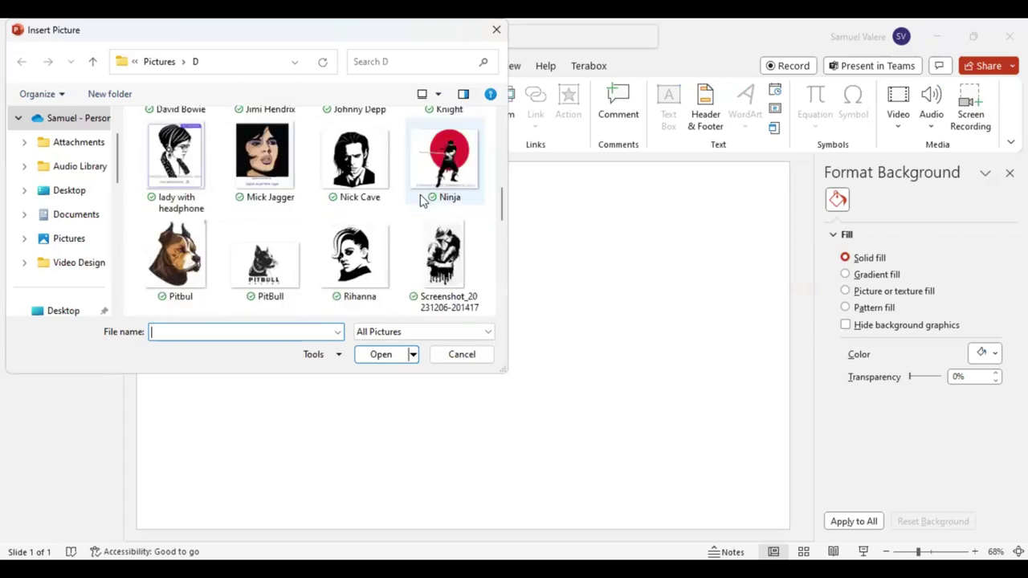
{"action": "scroll", "coordinate": [423, 201], "scroll_direction": "down", "scroll_amount": 2}
{"action": "scroll", "coordinate": [422, 200], "scroll_direction": "down", "scroll_amount": 2}
{"action": "scroll", "coordinate": [422, 200], "scroll_direction": "down", "scroll_amount": 2}
{"action": "scroll", "coordinate": [420, 195], "scroll_direction": "down", "scroll_amount": 2}
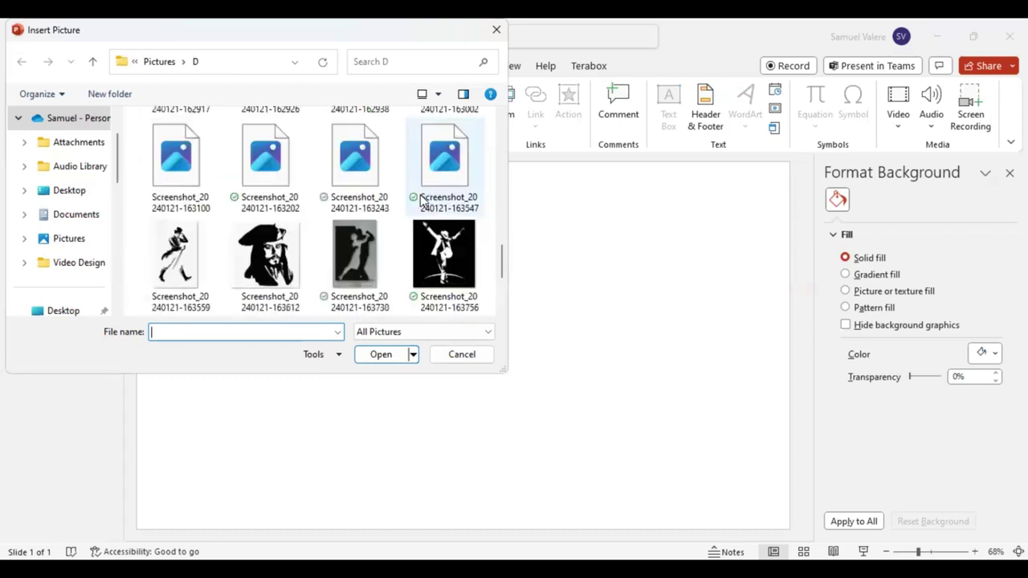
{"action": "scroll", "coordinate": [420, 194], "scroll_direction": "down", "scroll_amount": 2}
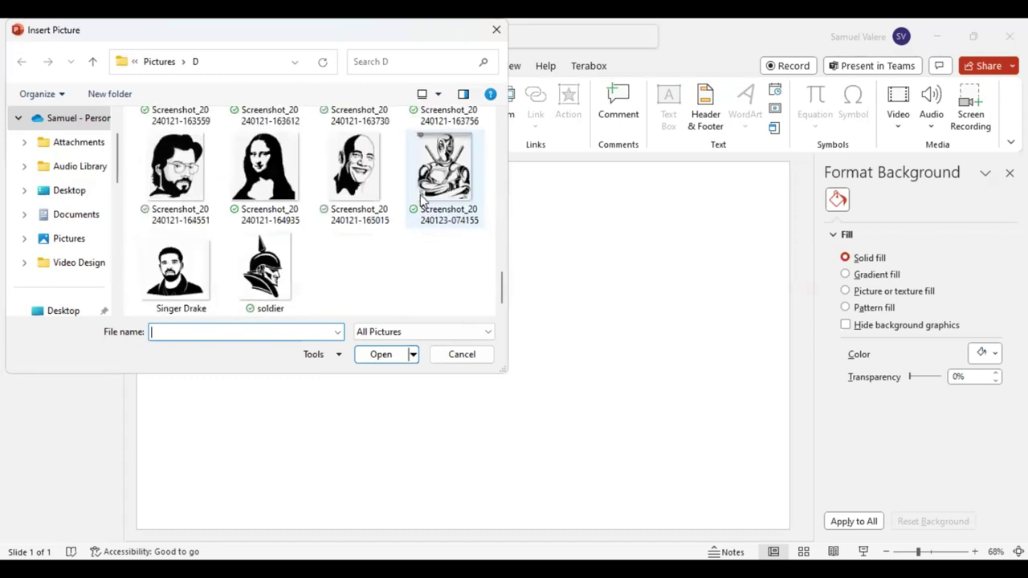
{"action": "double_click", "coordinate": [267, 161]}
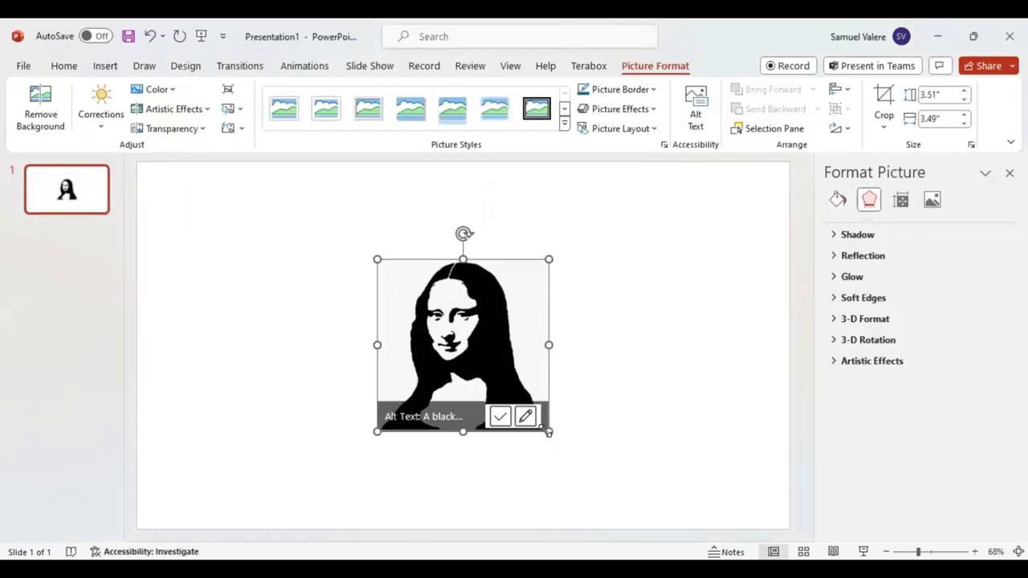
Enlarge the Mona Lisa to the full slide height and set its transparency to 77%
{"action": "left_click_drag", "start_coordinate": [548, 432], "coordinate": [608, 532]}
{"action": "left_click_drag", "start_coordinate": [377, 254], "coordinate": [331, 159]}
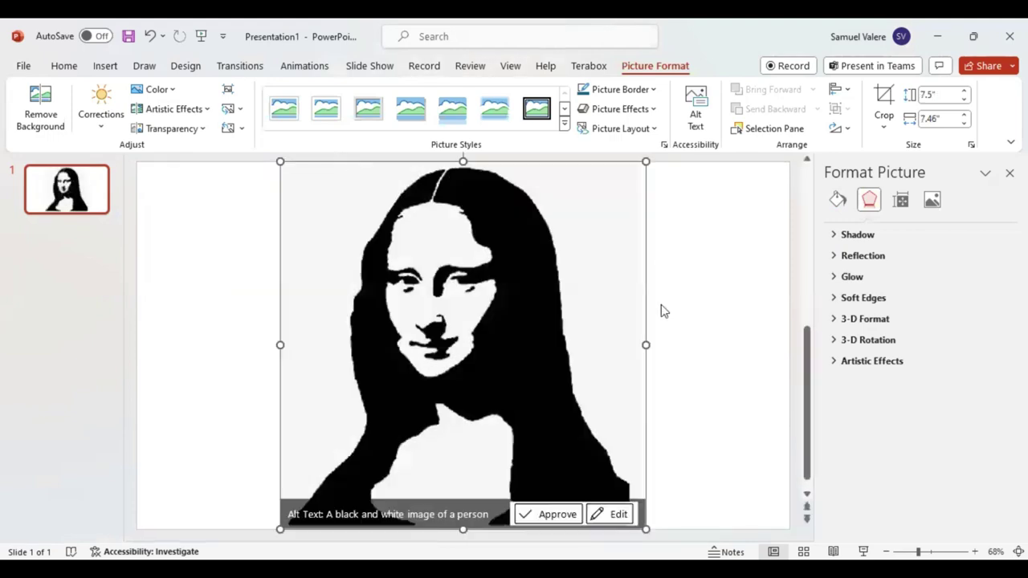
{"action": "left_click", "coordinate": [932, 201]}
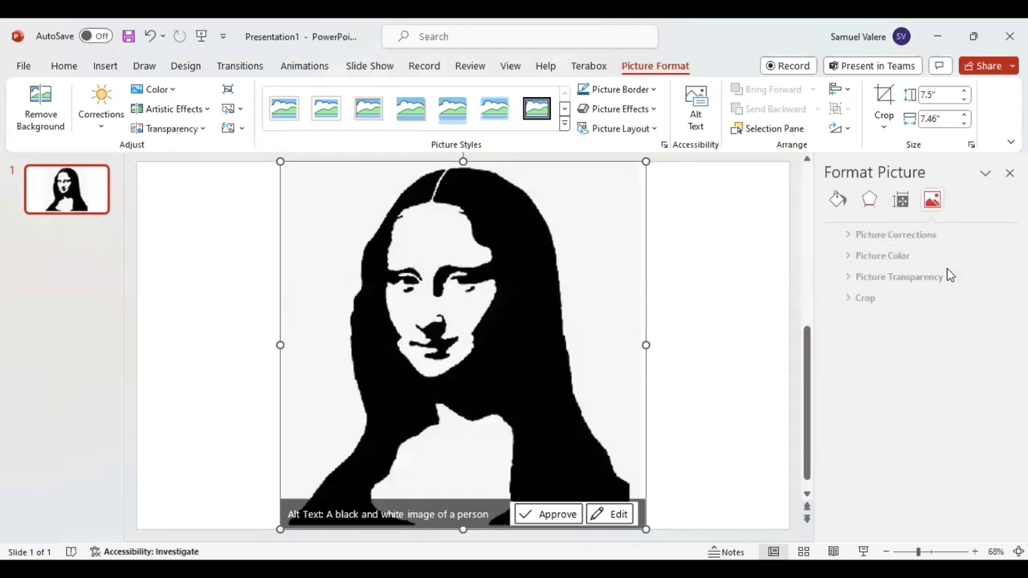
{"action": "left_click", "coordinate": [889, 278]}
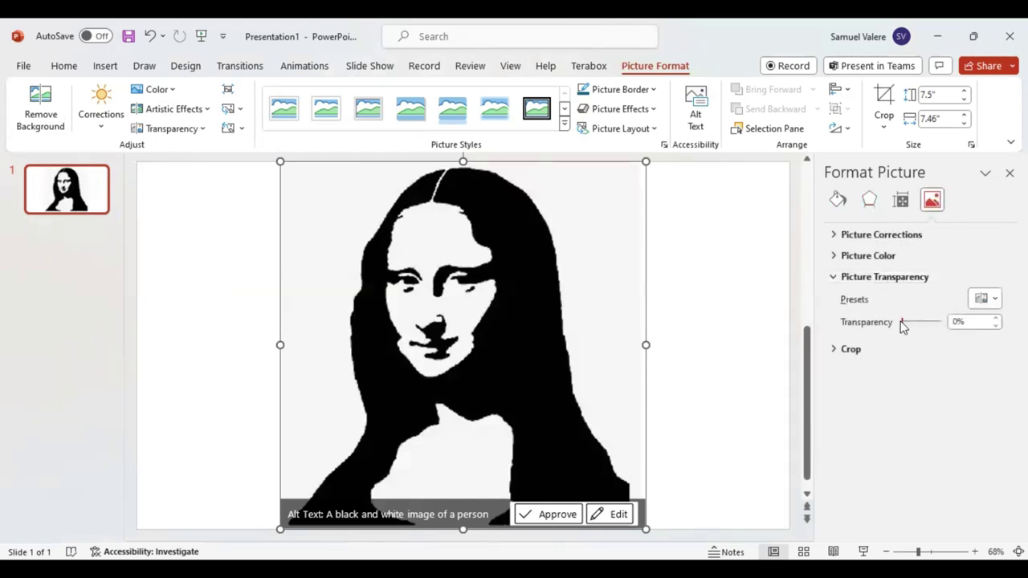
{"action": "left_click_drag", "start_coordinate": [901, 322], "coordinate": [931, 333]}
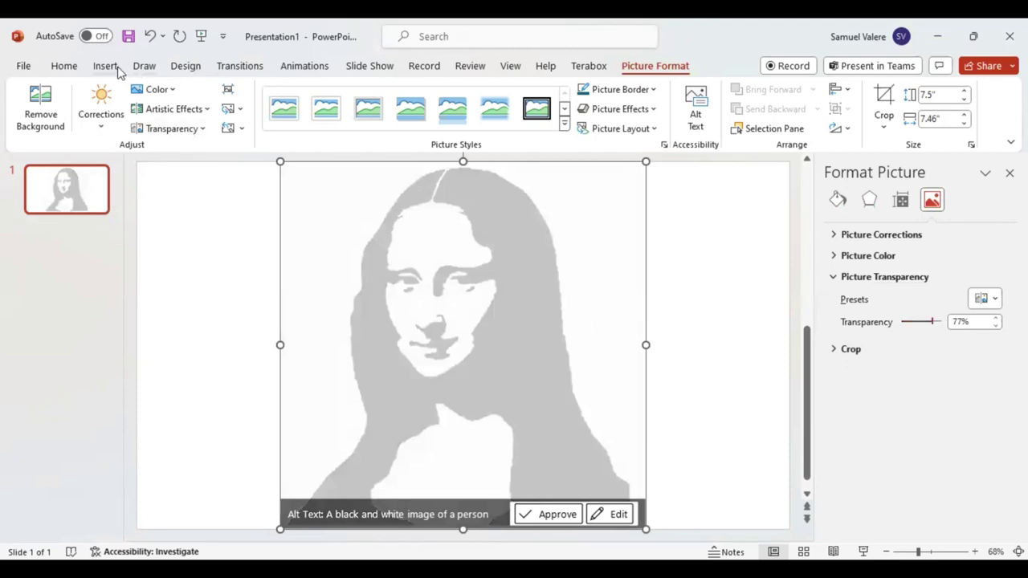
{"action": "left_click", "coordinate": [112, 66]}
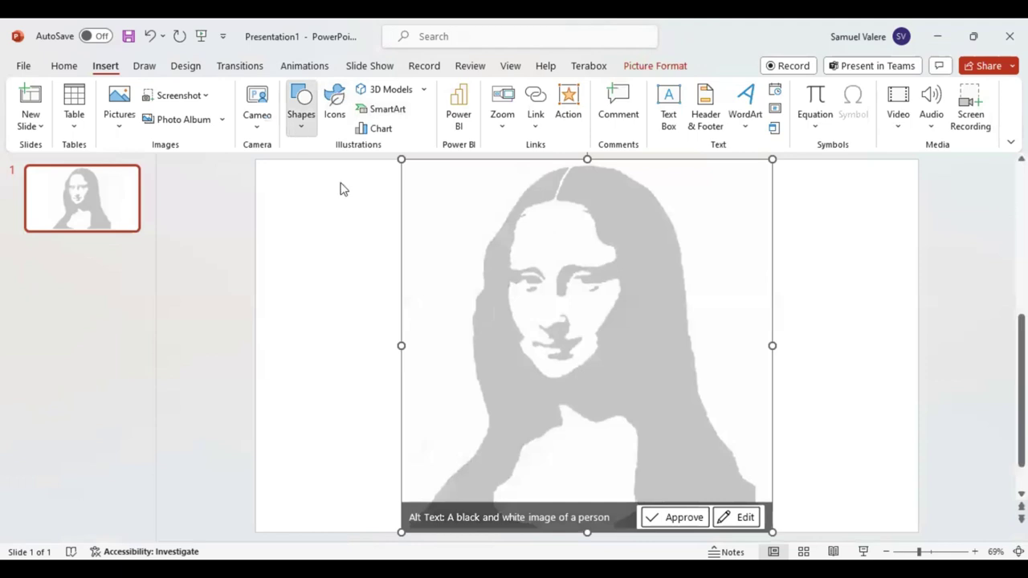
Draw a small freeform over the left eye, filled black with no outline
{"action": "left_click", "coordinate": [324, 178]}
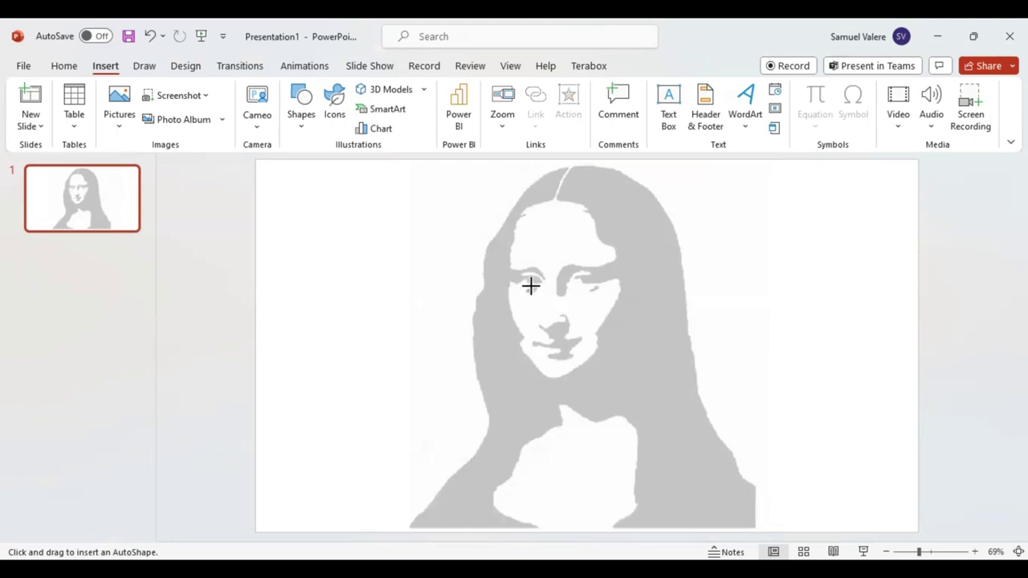
{"action": "left_click_drag", "start_coordinate": [526, 283], "coordinate": [533, 294]}
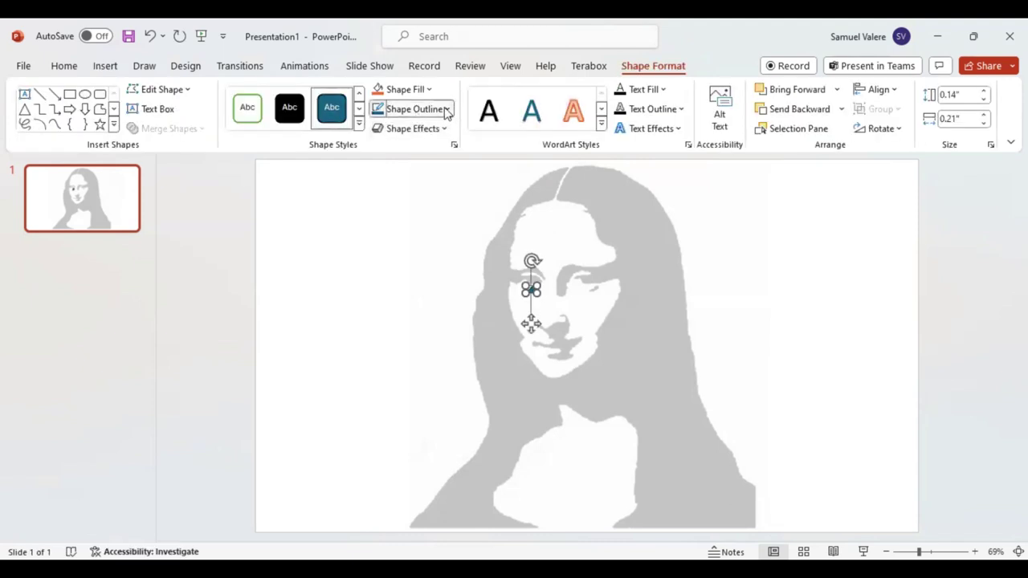
{"action": "left_click", "coordinate": [446, 109]}
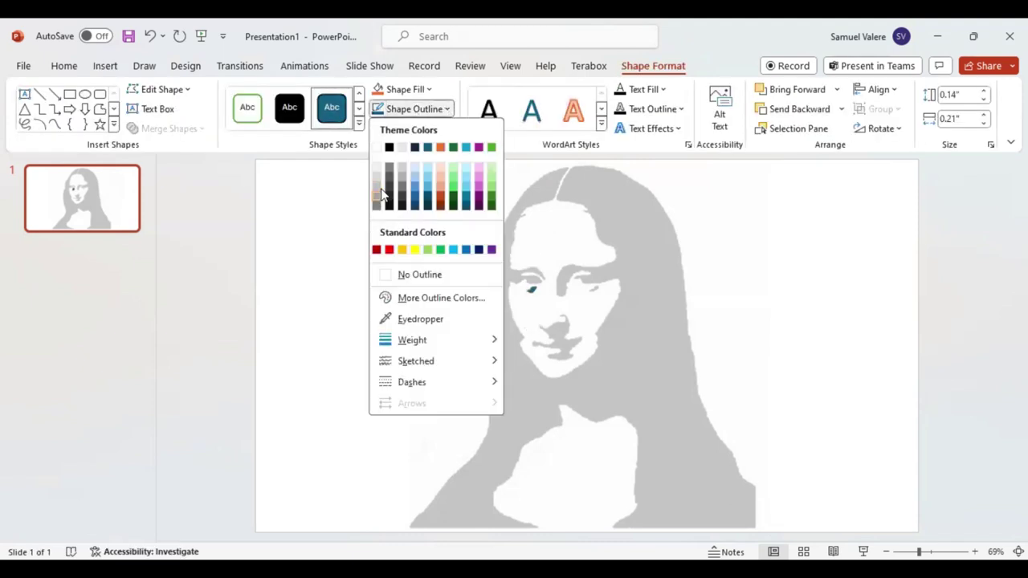
{"action": "left_click", "coordinate": [390, 277]}
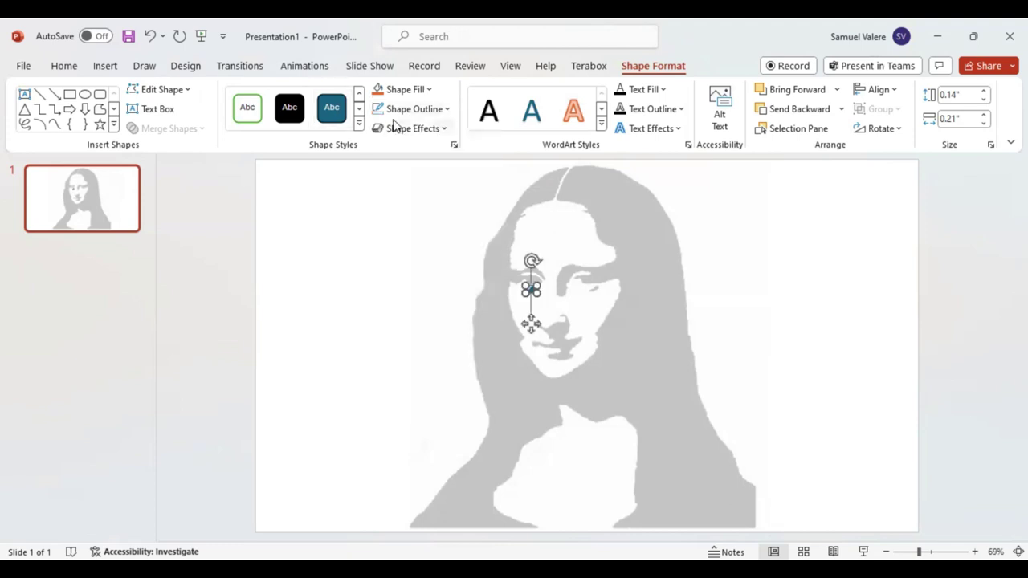
{"action": "left_click", "coordinate": [429, 90]}
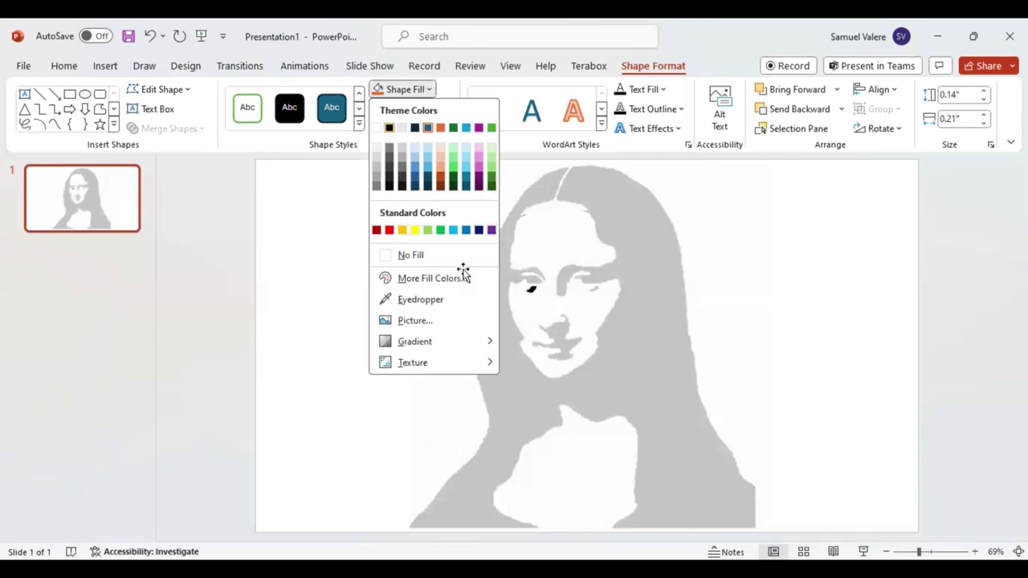
{"action": "left_click", "coordinate": [290, 188]}
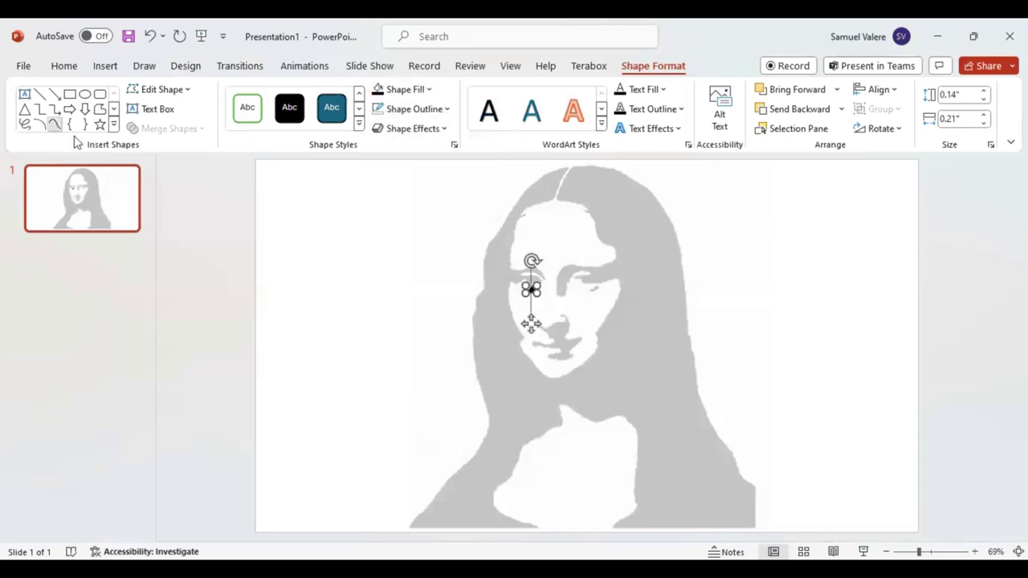
Trace a second small freeform over the right eye and give it a dark outline
{"action": "left_click", "coordinate": [54, 124]}
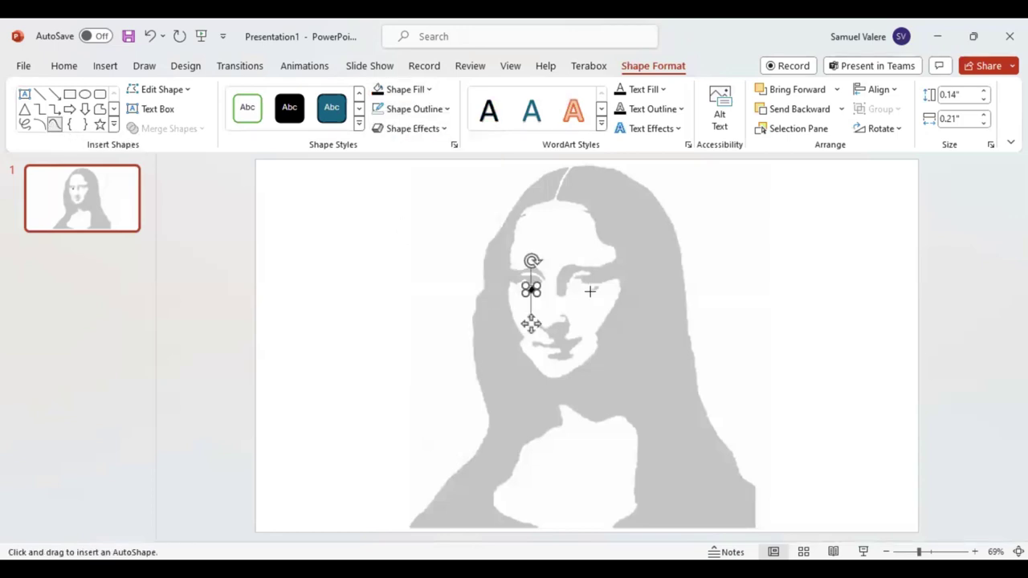
{"action": "left_click", "coordinate": [590, 291]}
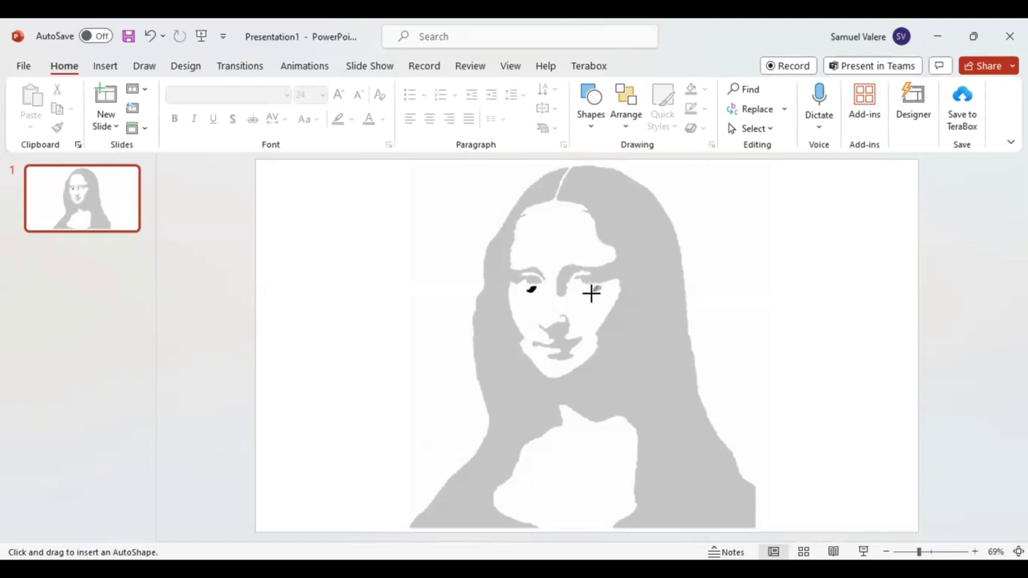
{"action": "left_click_drag", "start_coordinate": [590, 293], "coordinate": [598, 281]}
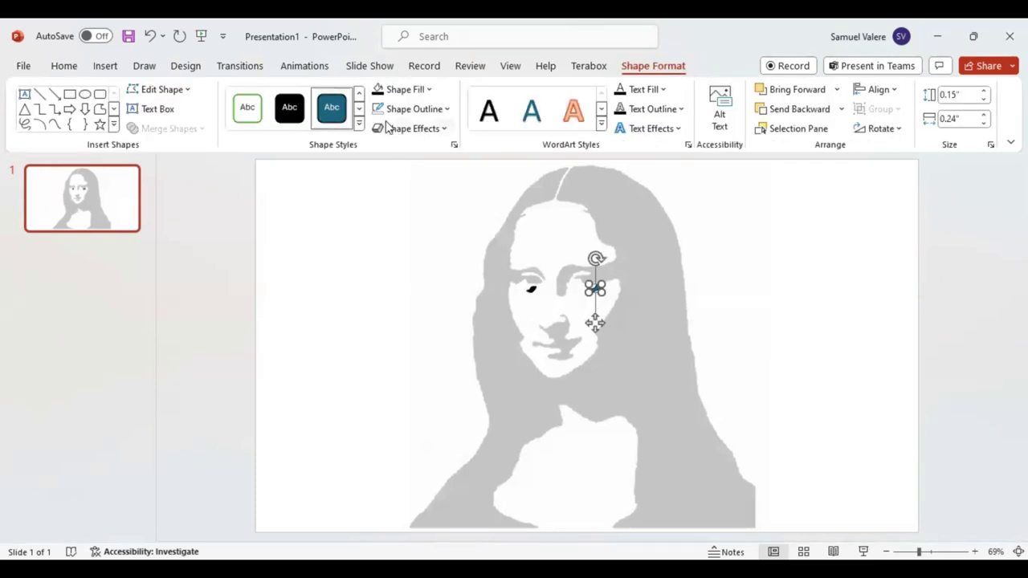
{"action": "left_click", "coordinate": [380, 110]}
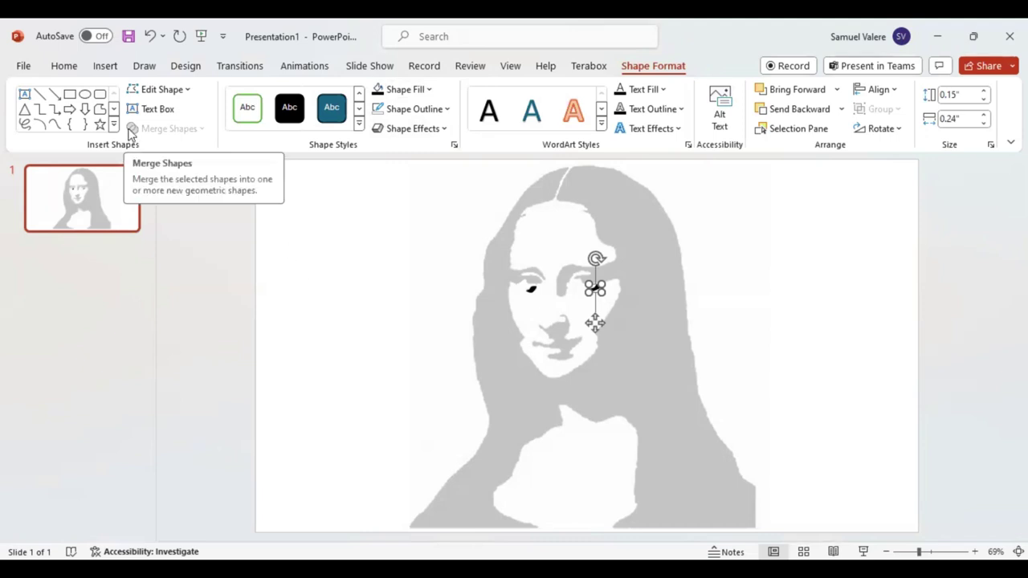
{"action": "left_click", "coordinate": [56, 125]}
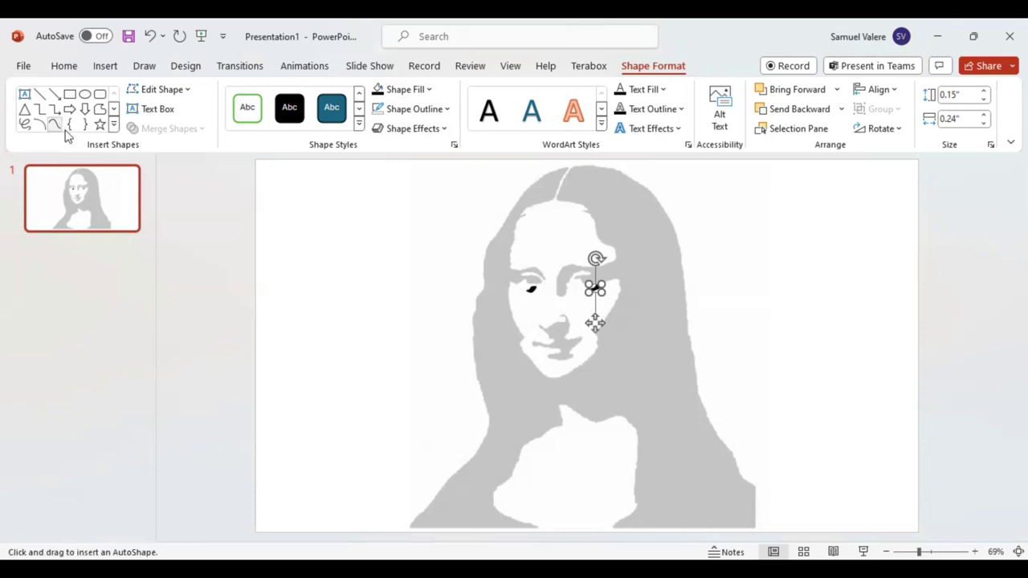
Start the hair freeform at the figure's bottom, along the bottom edge and up the right side
{"action": "left_click", "coordinate": [533, 524]}
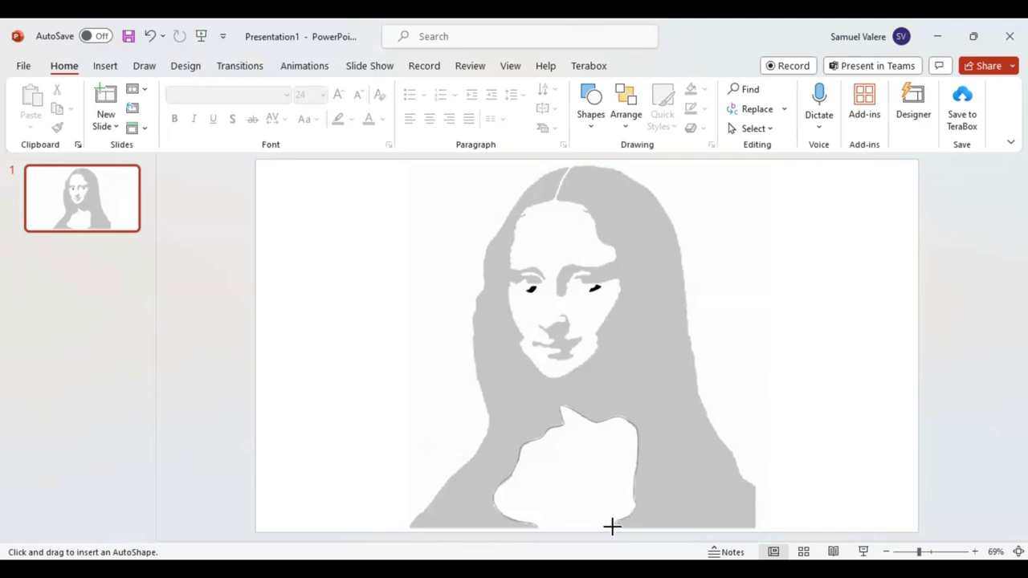
{"action": "left_click_drag", "start_coordinate": [644, 526], "coordinate": [753, 526]}
{"action": "left_click_drag", "start_coordinate": [753, 526], "coordinate": [754, 487]}
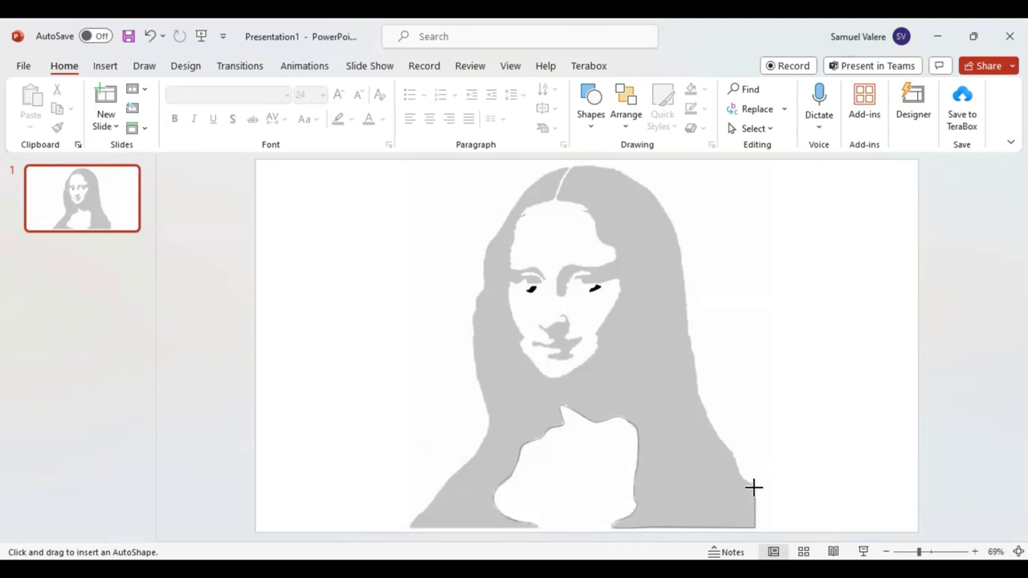
{"action": "mouse_move", "coordinate": [750, 486]}
{"action": "left_mouse_down"}
{"action": "mouse_move", "coordinate": [717, 437]}
{"action": "mouse_move", "coordinate": [695, 369]}
{"action": "mouse_move", "coordinate": [672, 221]}
{"action": "left_mouse_up"}
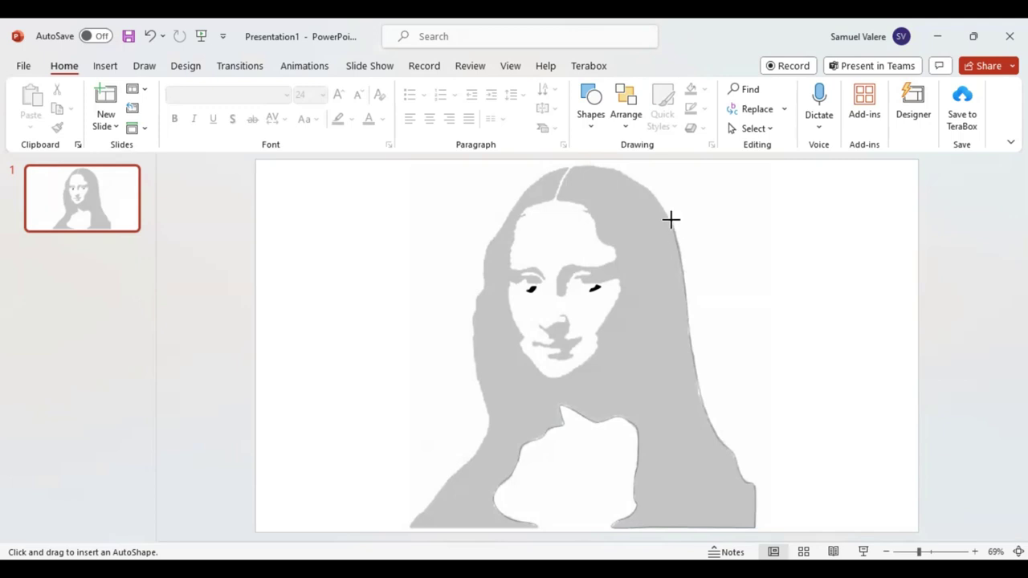
Continue the hair freeform over the top of the head and down the centre parting
{"action": "left_click_drag", "start_coordinate": [671, 219], "coordinate": [637, 181]}
{"action": "mouse_move", "coordinate": [638, 181]}
{"action": "left_mouse_down"}
{"action": "mouse_move", "coordinate": [601, 166]}
{"action": "mouse_move", "coordinate": [567, 166]}
{"action": "mouse_move", "coordinate": [565, 175]}
{"action": "left_mouse_up"}
{"action": "left_click_drag", "start_coordinate": [567, 175], "coordinate": [563, 178]}
{"action": "left_click_drag", "start_coordinate": [567, 175], "coordinate": [569, 165]}
{"action": "left_click", "coordinate": [568, 170]}
{"action": "left_click", "coordinate": [559, 202]}
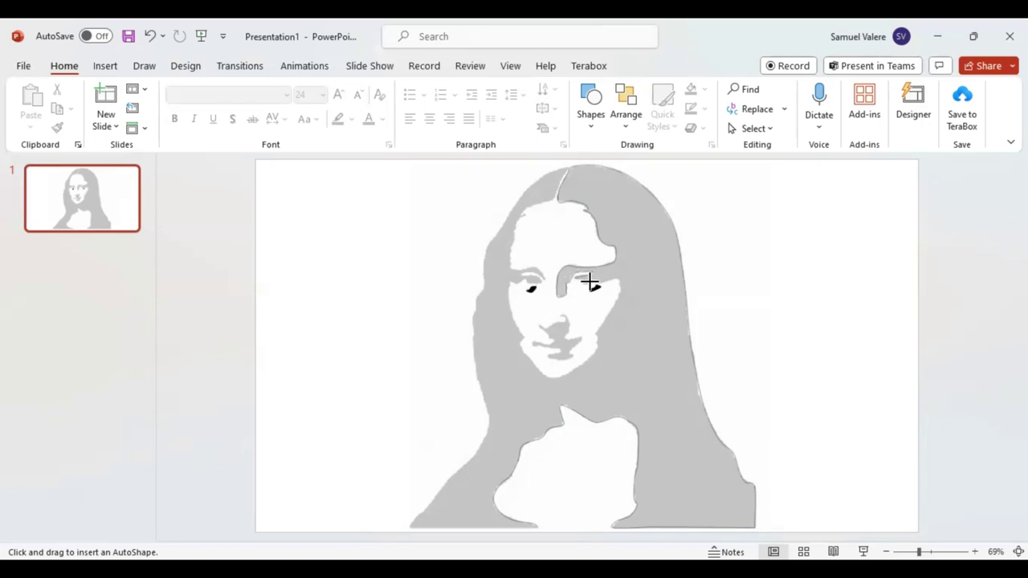
Extend the hair freeform with a stroke across toward the right eye
{"action": "left_click_drag", "start_coordinate": [590, 282], "coordinate": [604, 281]}
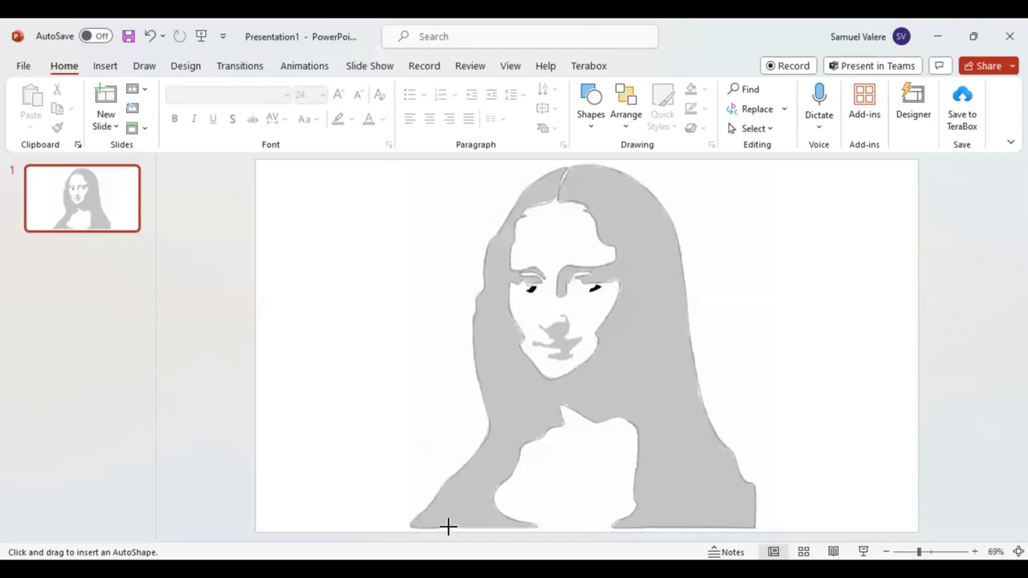
Close the hair freeform at its starting point and fill it solid black
{"action": "left_click", "coordinate": [537, 526]}
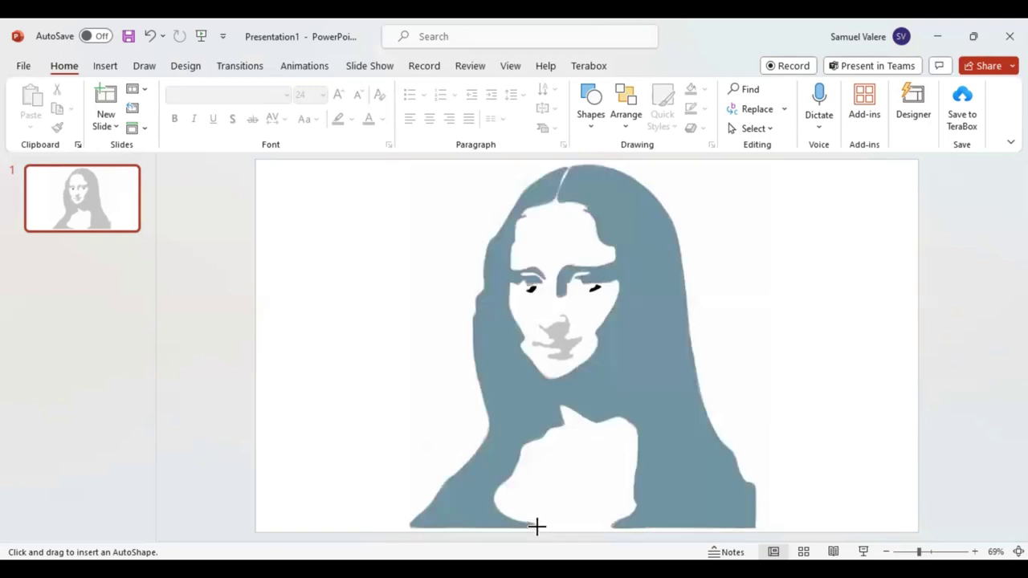
{"action": "left_click", "coordinate": [537, 526]}
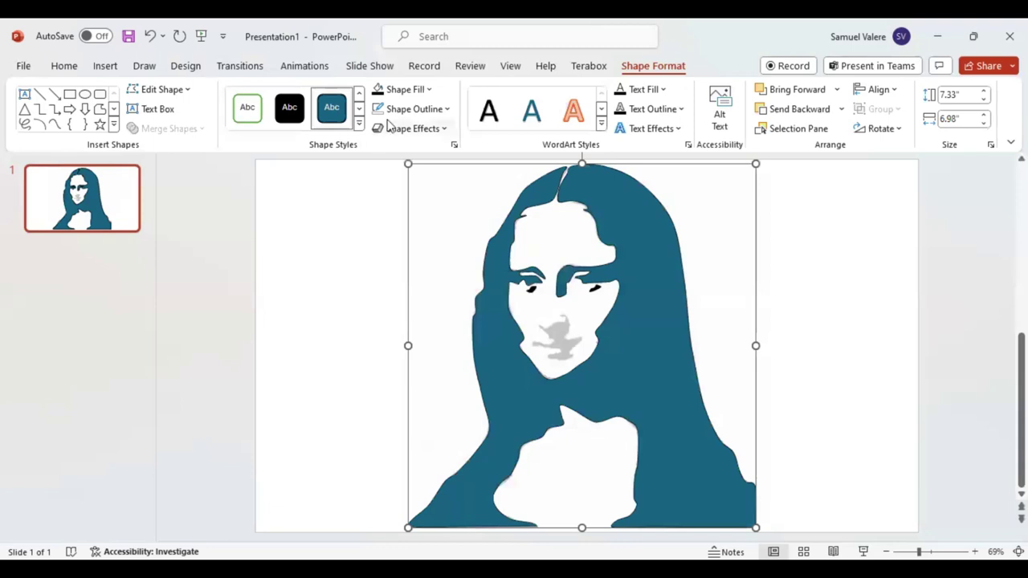
{"action": "left_click", "coordinate": [378, 90]}
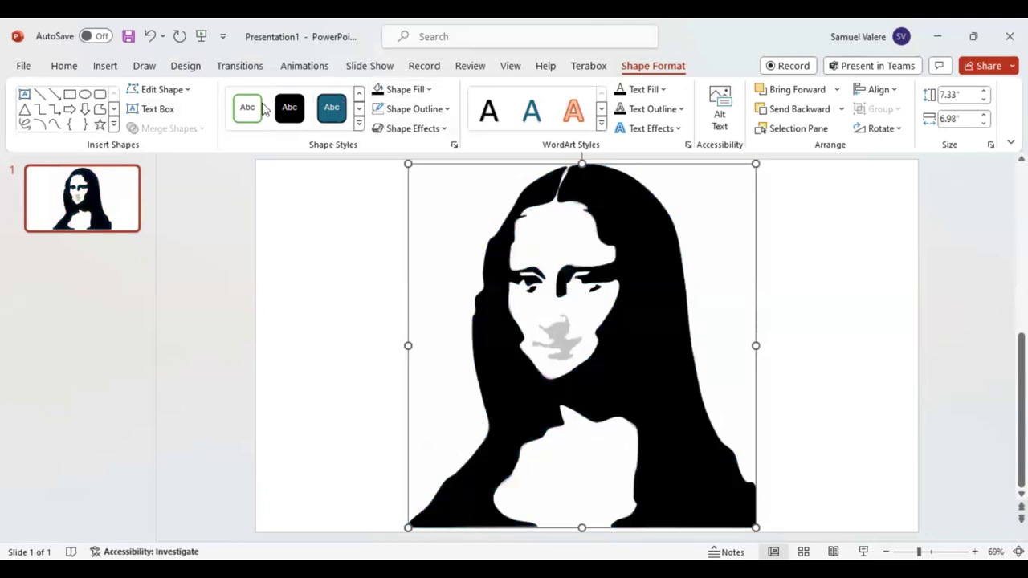
{"action": "left_click", "coordinate": [55, 125]}
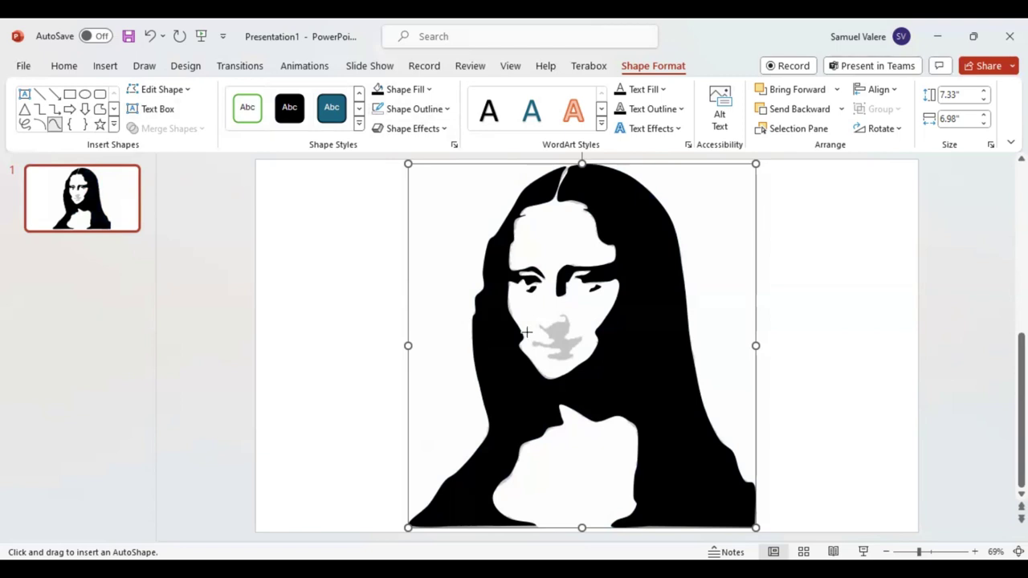
Zoom in to about 166% and begin tracing the grey shadow below the nose
{"action": "left_click", "coordinate": [935, 552]}
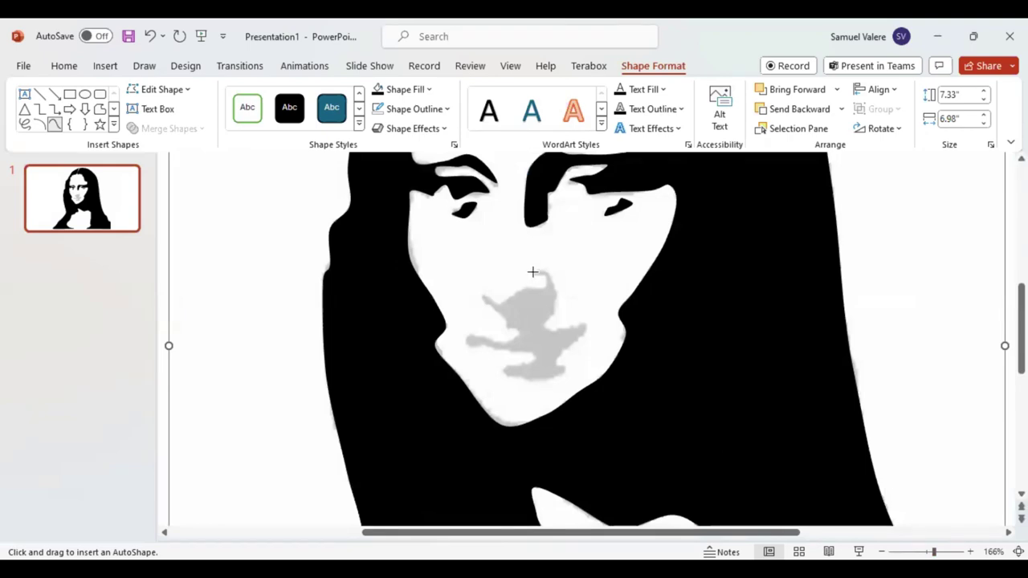
{"action": "mouse_move", "coordinate": [533, 272]}
{"action": "left_mouse_down"}
{"action": "mouse_move", "coordinate": [550, 275]}
{"action": "mouse_move", "coordinate": [549, 331]}
{"action": "mouse_move", "coordinate": [583, 331]}
{"action": "mouse_move", "coordinate": [567, 346]}
{"action": "left_mouse_up"}
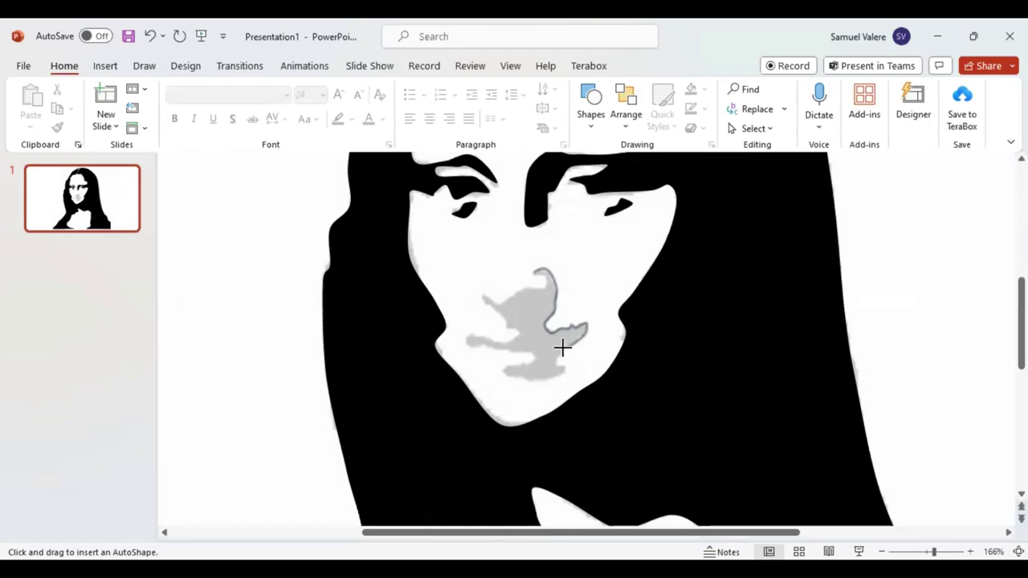
Continue the freeform along the grey nose-and-lip shadow edge to its left tip and back up the nose
{"action": "left_click_drag", "start_coordinate": [561, 347], "coordinate": [555, 360]}
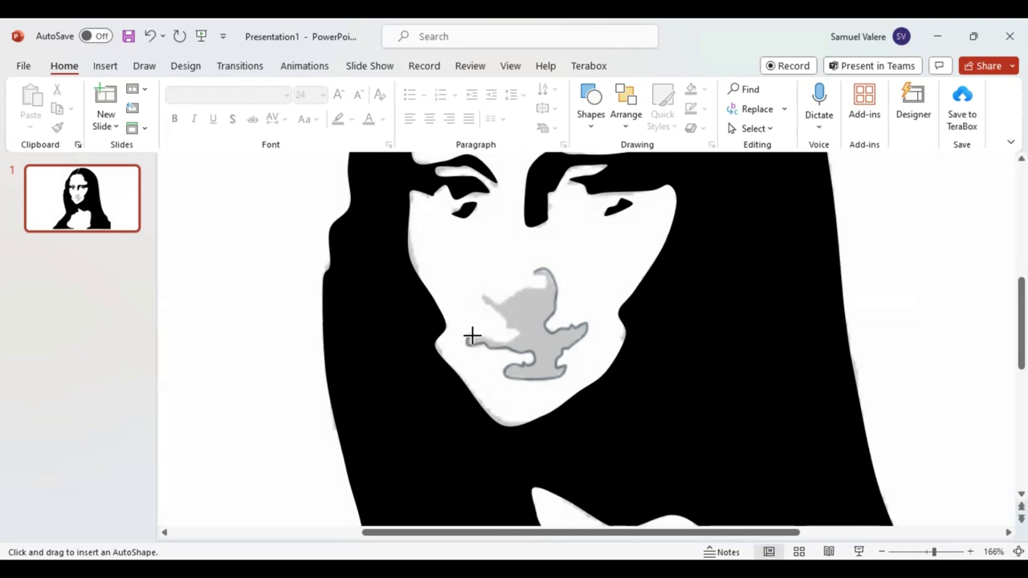
{"action": "left_click_drag", "start_coordinate": [484, 336], "coordinate": [519, 336]}
Close the nose-and-mouth shadow freeform, fill it solid black, and zoom out to the whole slide
{"action": "left_click", "coordinate": [540, 271]}
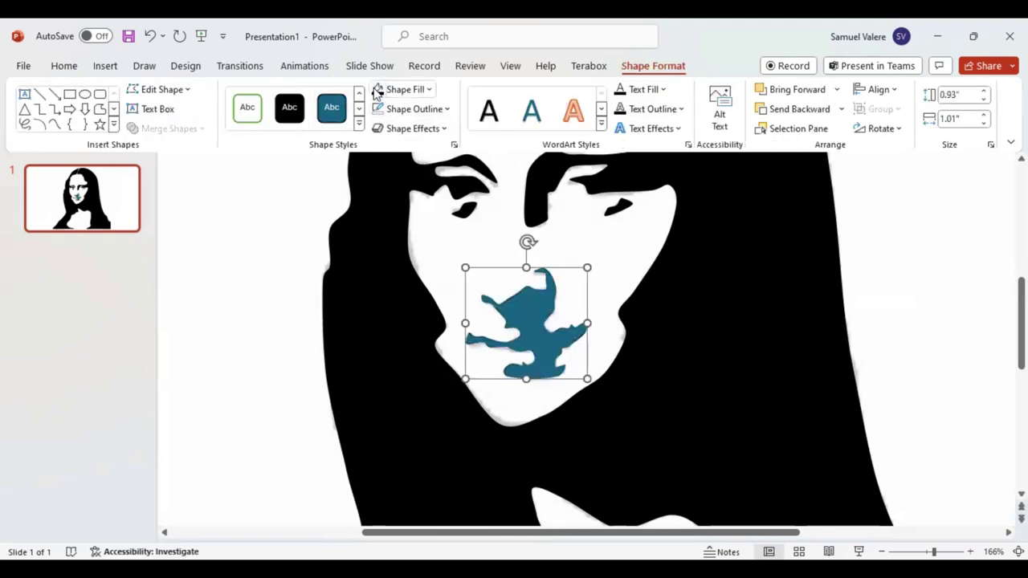
{"action": "left_click", "coordinate": [378, 89]}
{"action": "left_click", "coordinate": [913, 545]}
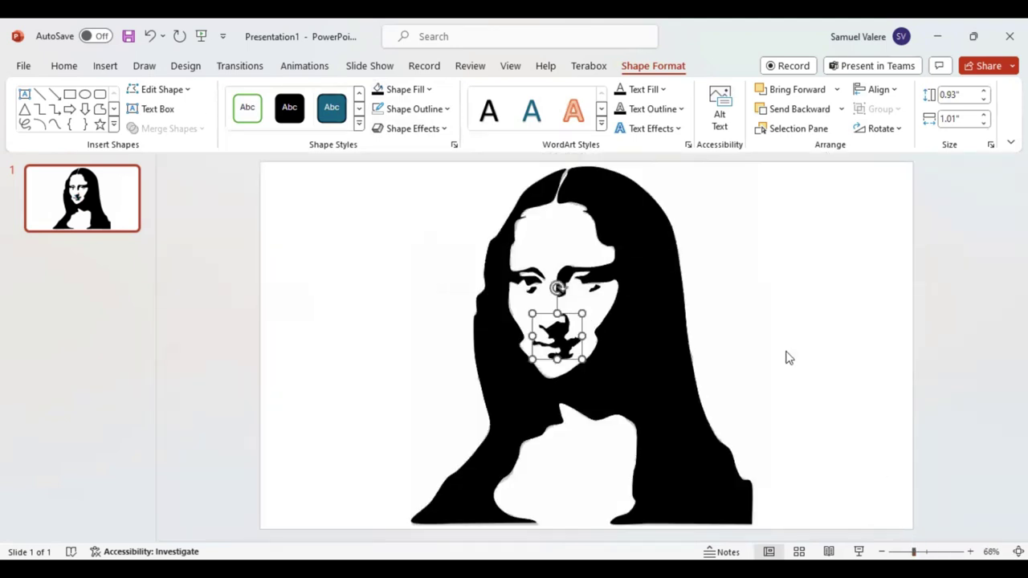
Shrink the original reference portrait into a small thumbnail in the slide's top-right corner
{"action": "left_click", "coordinate": [738, 359]}
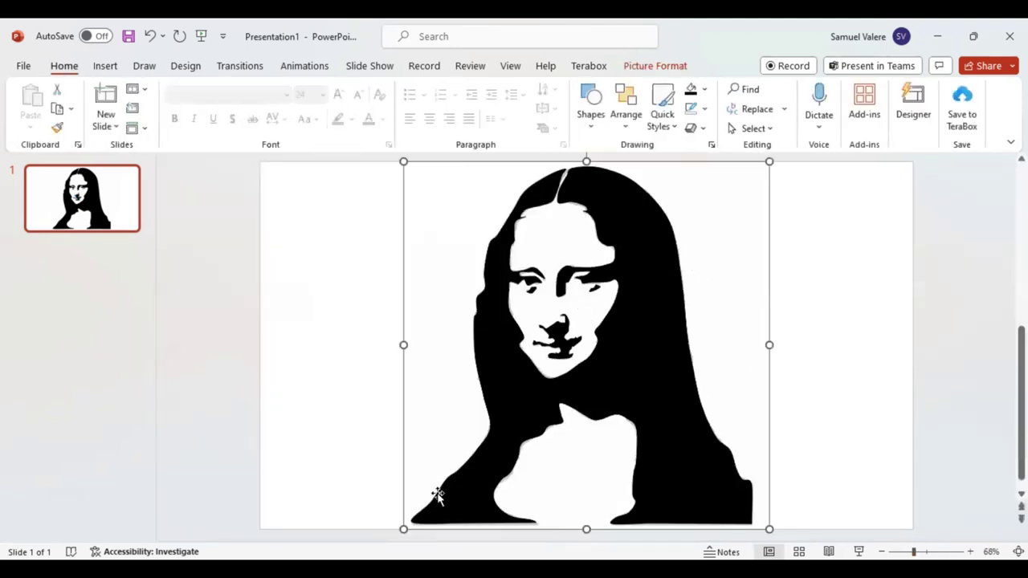
{"action": "mouse_move", "coordinate": [403, 528]}
{"action": "left_mouse_down"}
{"action": "mouse_move", "coordinate": [675, 346]}
{"action": "mouse_move", "coordinate": [714, 287]}
{"action": "mouse_move", "coordinate": [786, 274]}
{"action": "mouse_move", "coordinate": [790, 243]}
{"action": "mouse_move", "coordinate": [878, 204]}
{"action": "left_mouse_up"}
Lower the corner thumbnail's picture transparency from 77% to about 23% in Format Picture
{"action": "right_click", "coordinate": [879, 209]}
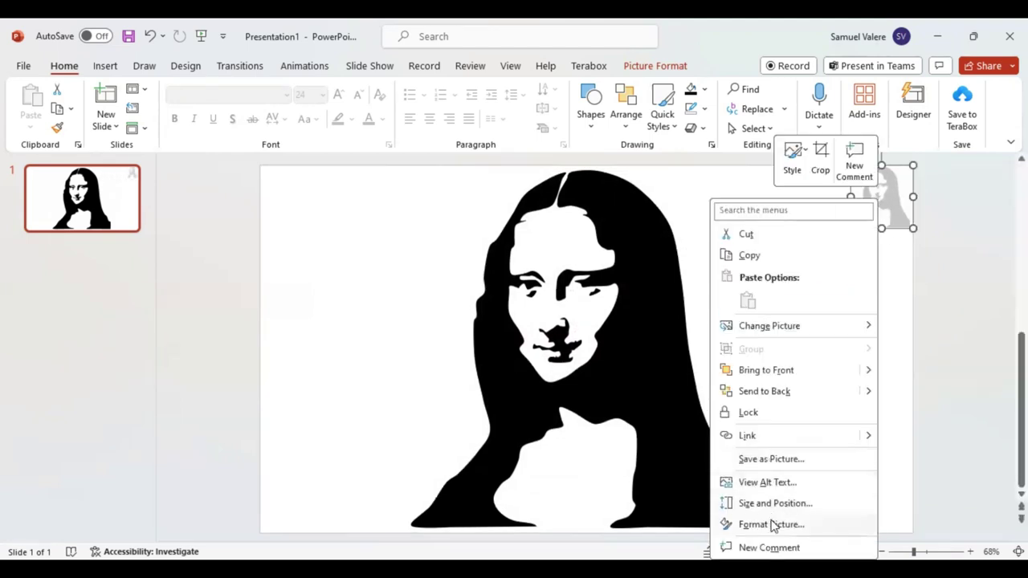
{"action": "left_click", "coordinate": [773, 524]}
{"action": "left_click", "coordinate": [931, 199]}
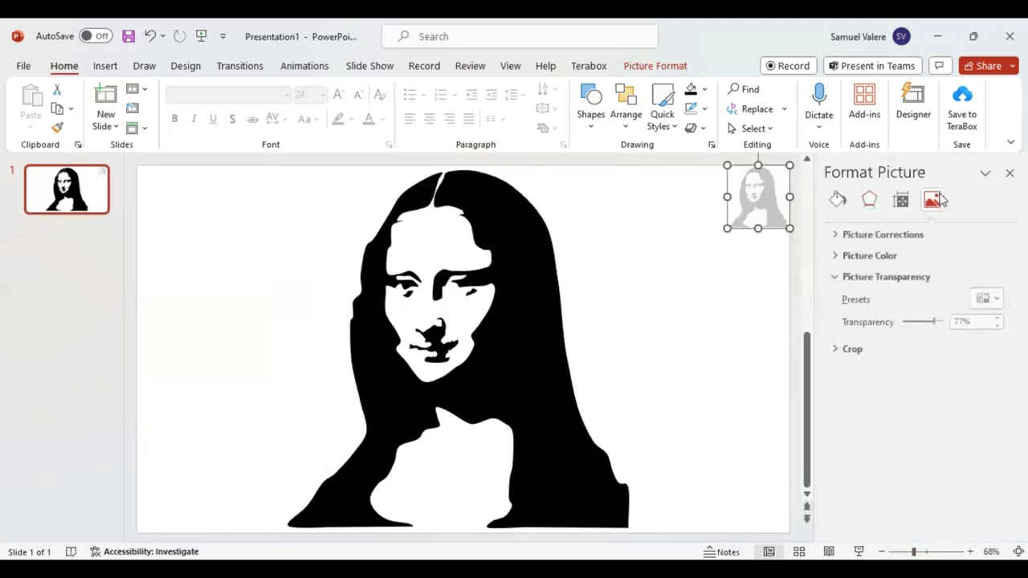
{"action": "left_click_drag", "start_coordinate": [934, 322], "coordinate": [886, 325]}
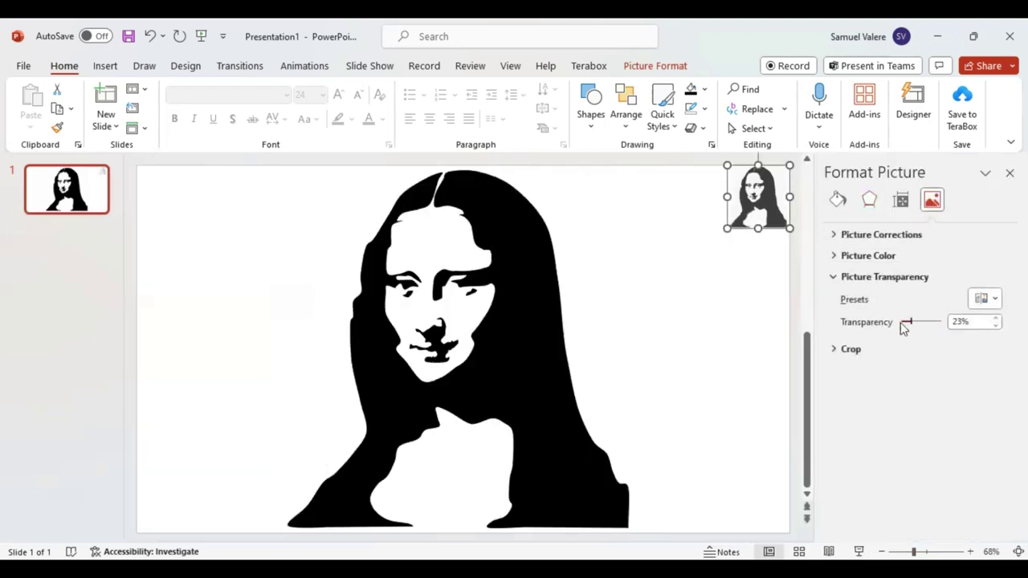